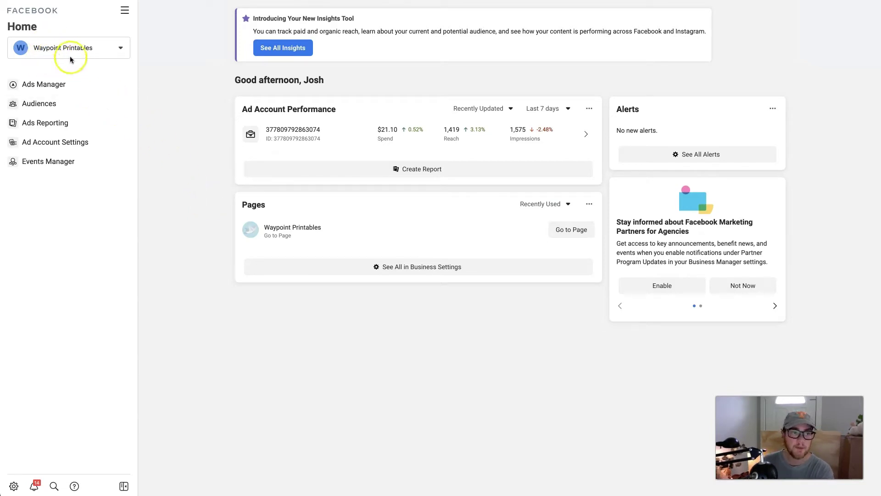
- From Audiences, start a Custom Audience from a customer list and reach the Prepare Your Customer List step
click(127, 15)
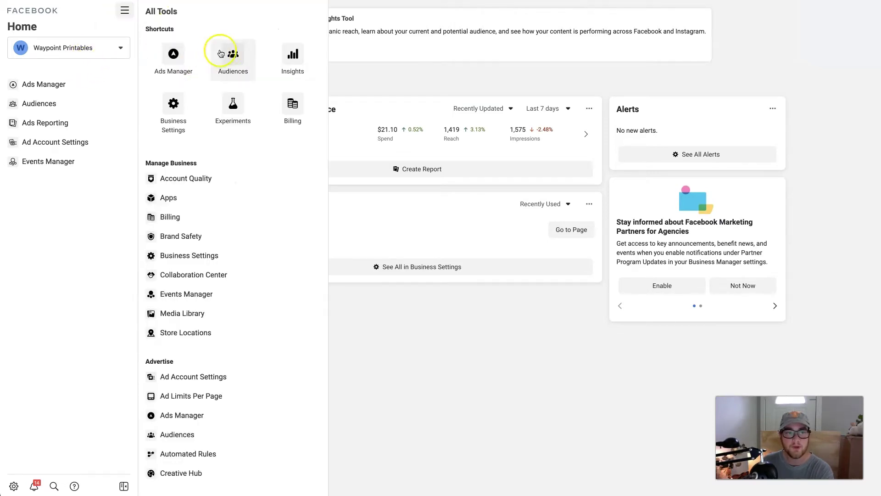
click(238, 63)
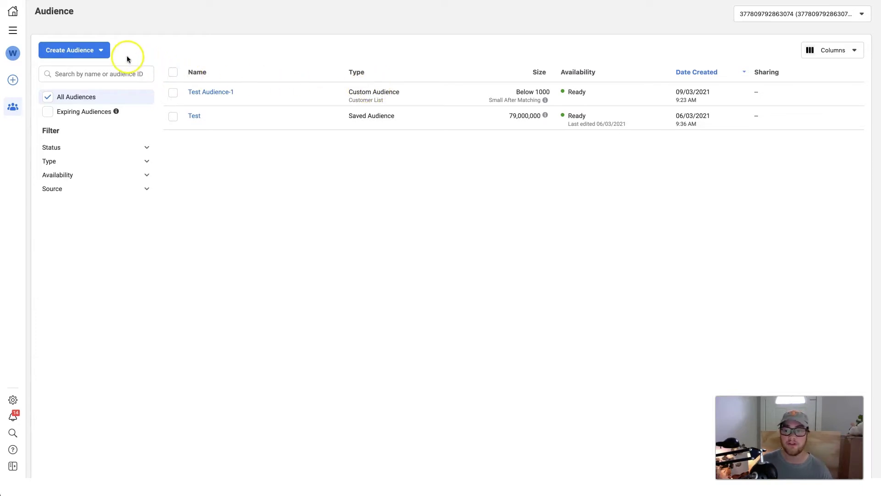
click(101, 50)
click(79, 75)
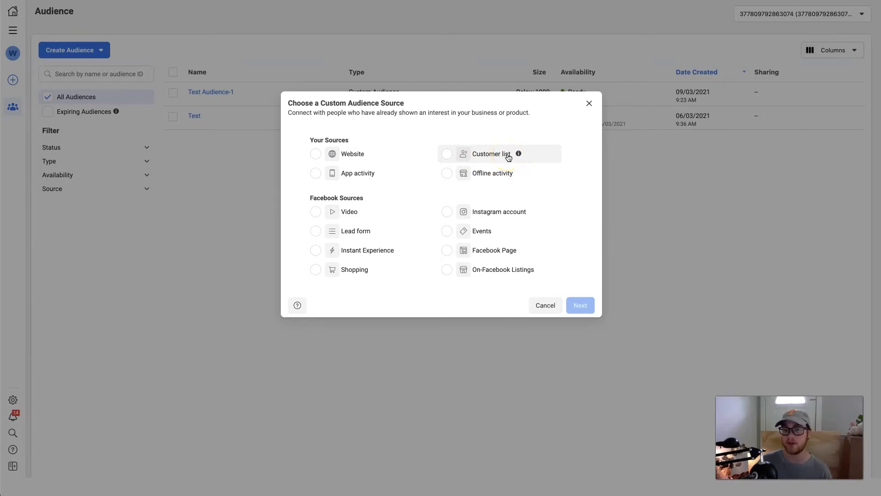
click(446, 154)
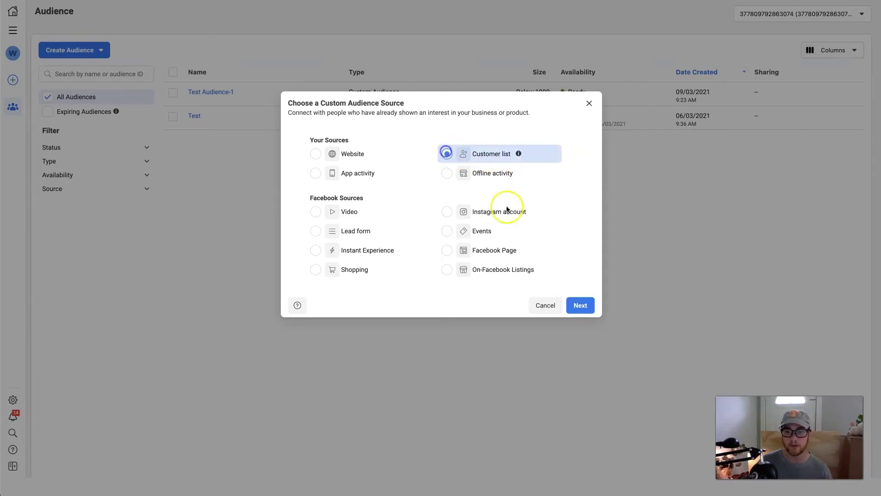
click(581, 306)
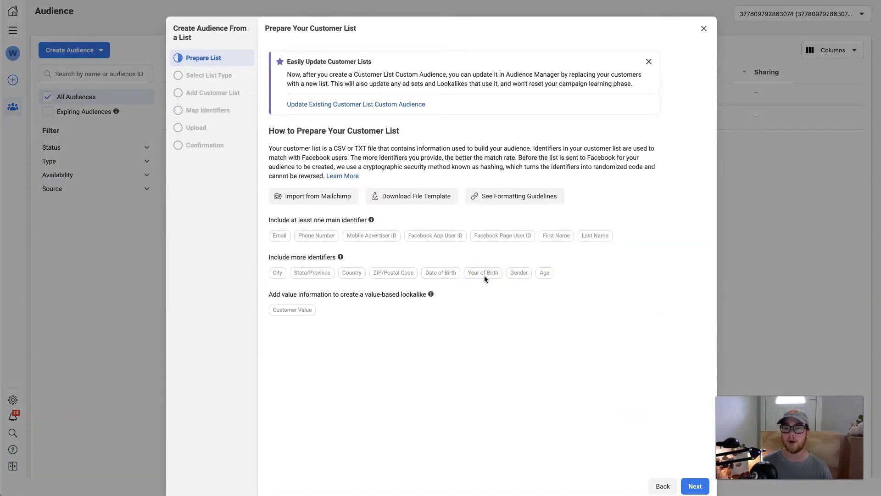
click(491, 296)
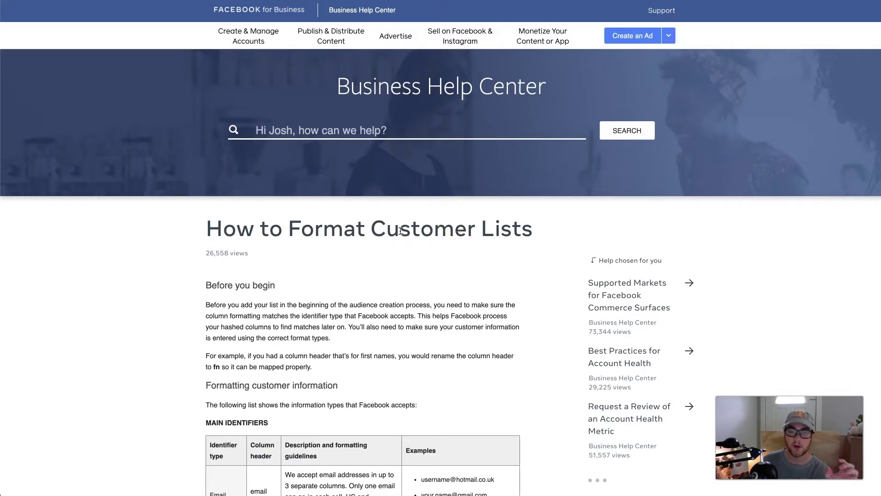
- Scroll the How to Format Customer Lists article down to its Main Identifiers table
scroll(399, 228, down, 3)
scroll(299, 253, down, 5)
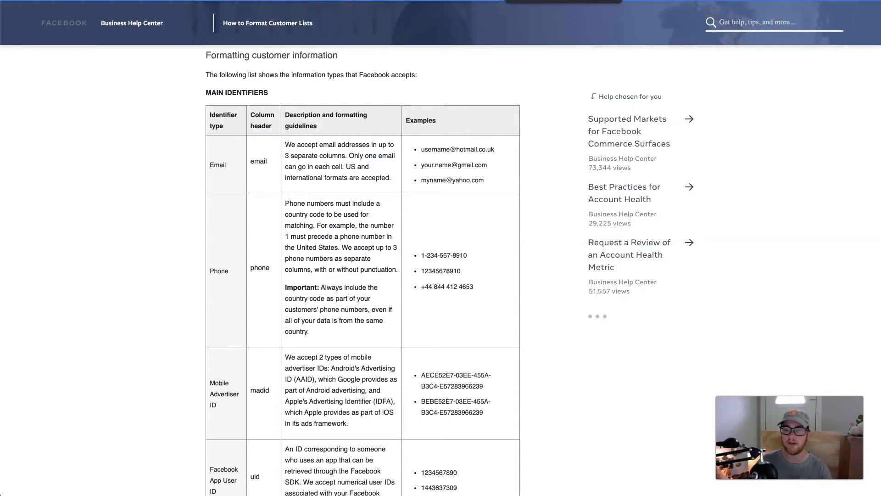
key(ctrl+Tab)
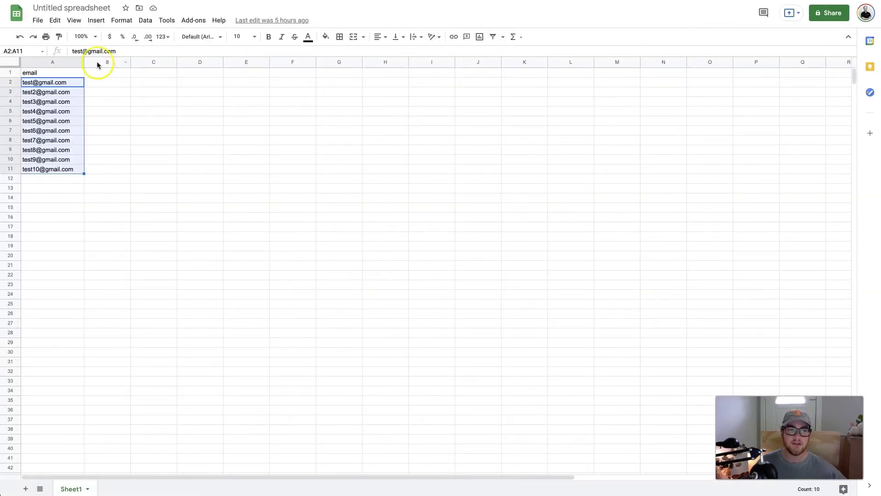
- Check the sheet's email column against the wizard and article, then select A2:A11
click(31, 74)
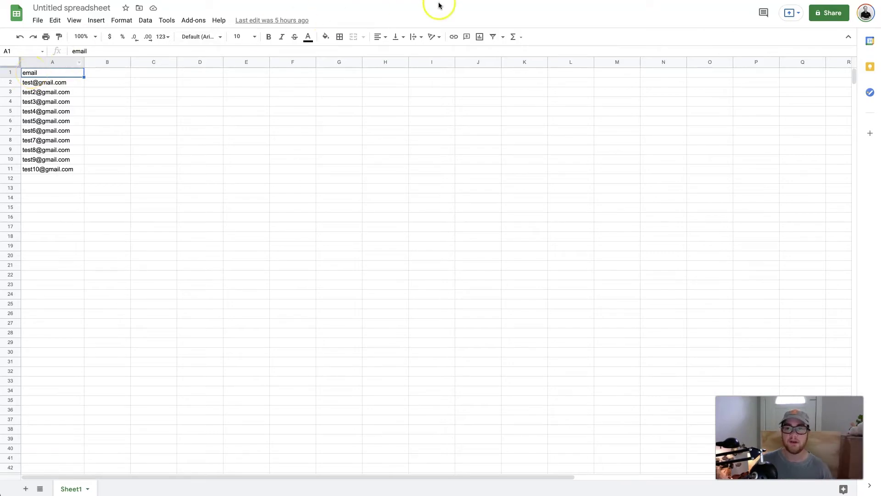
key(ctrl+Tab)
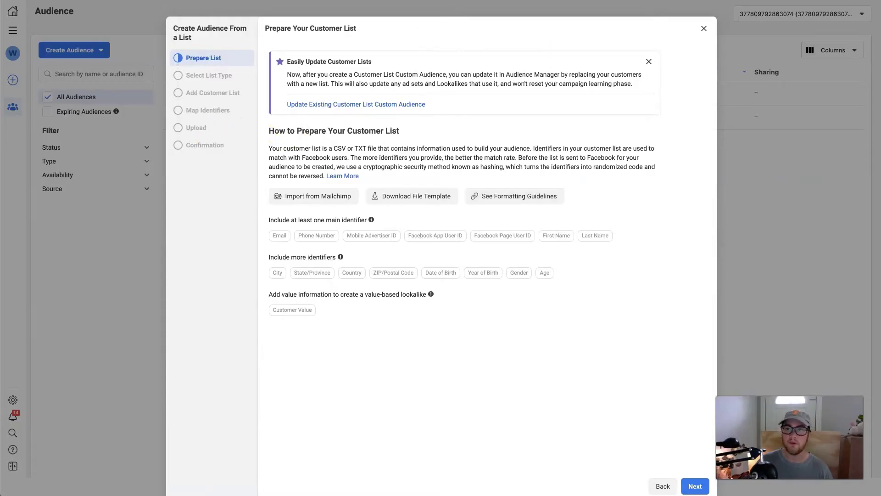
key(ctrl+Tab)
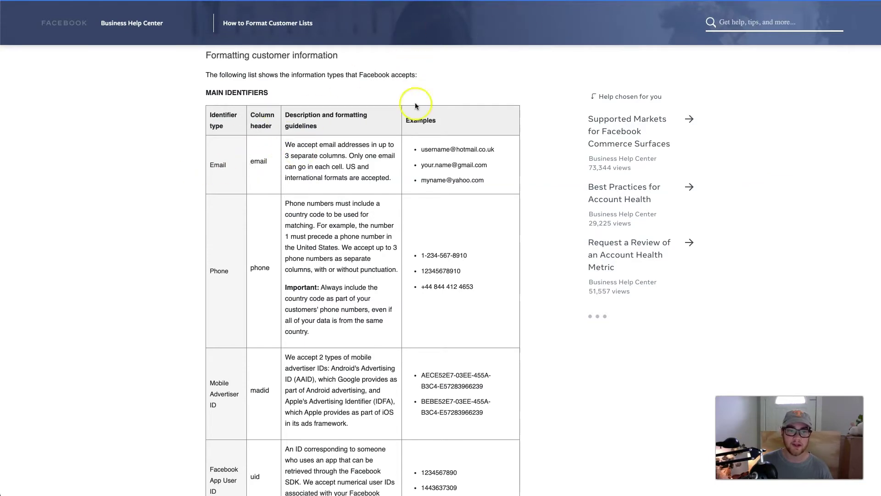
key(ctrl+shift+Tab)
key(ctrl+shift+Tab)
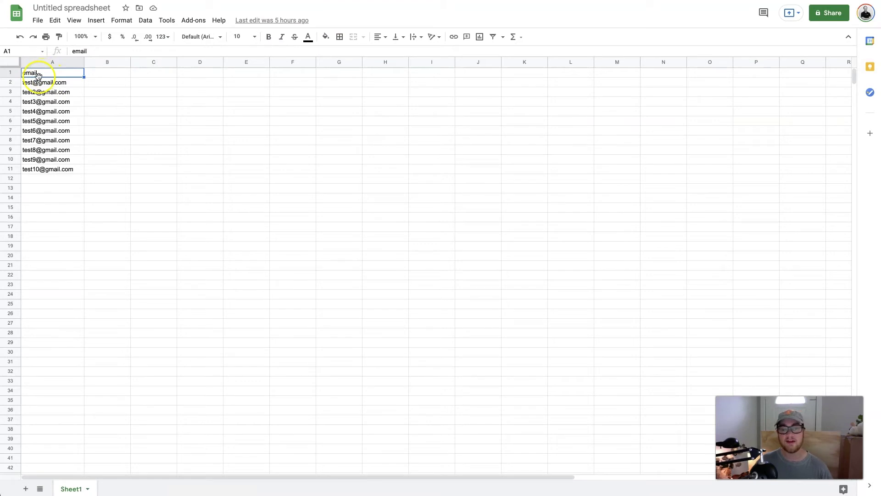
drag(40, 83, 46, 173)
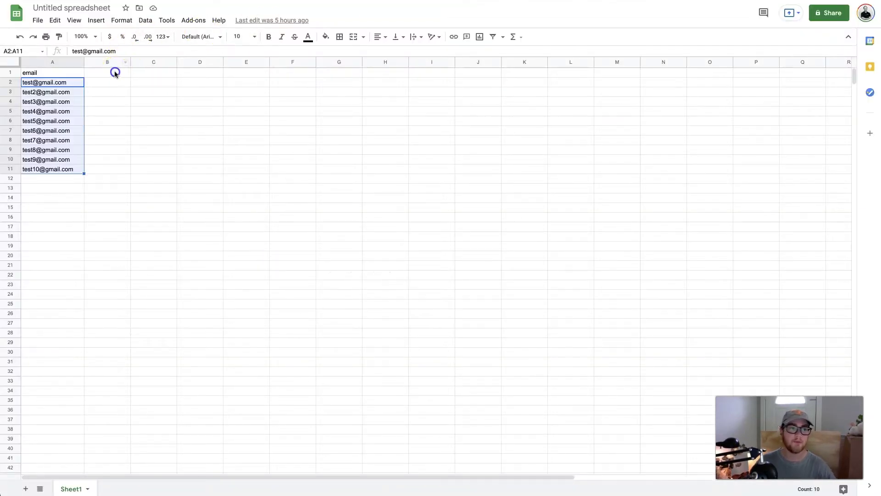
- Add a 'phone' header in B1 with 1231232 in B2, then select B3:B10
click(114, 71)
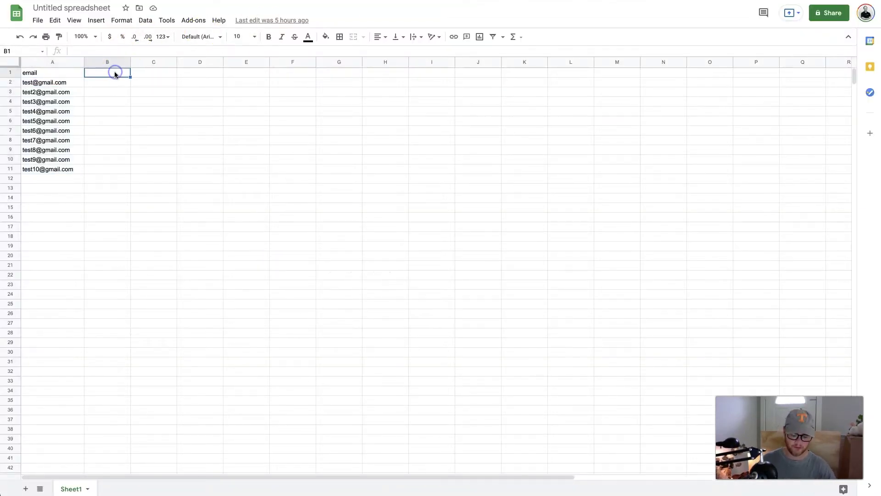
text(phone)
click(112, 83)
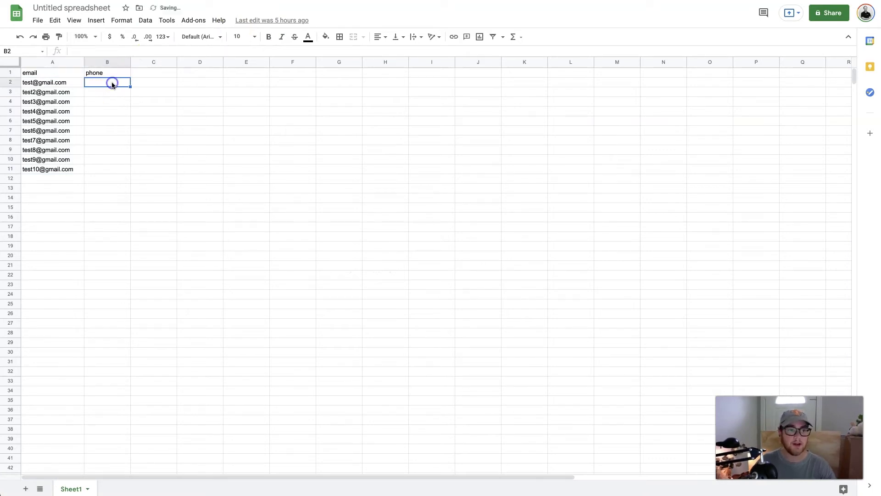
text(1231232)
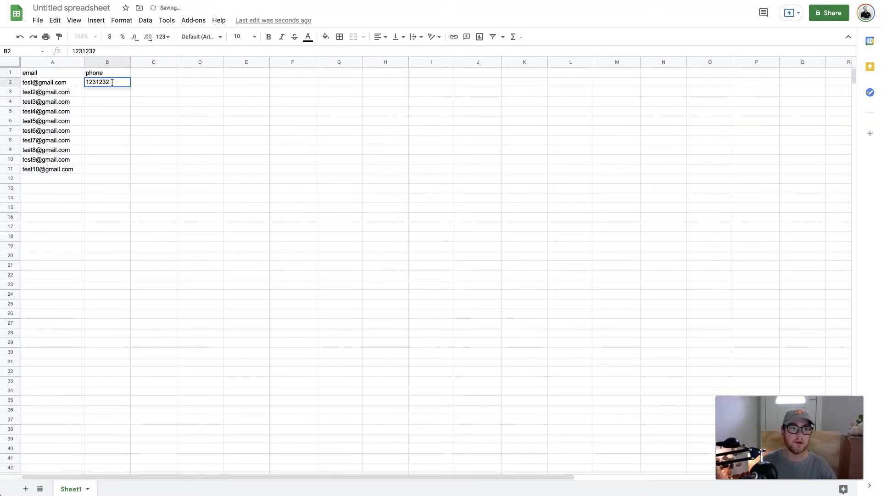
click(100, 91)
drag(100, 91, 116, 159)
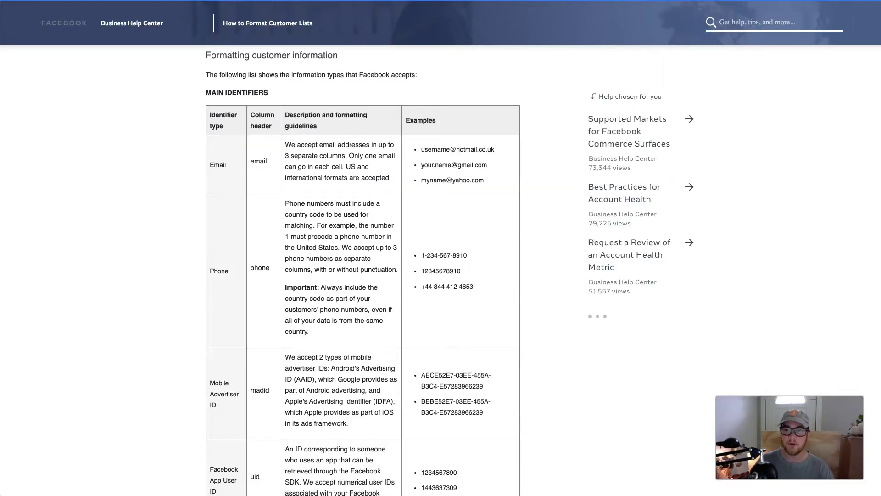
- Scroll through the Main Identifiers table listing email, phone and madid
scroll(270, 252, down, 5)
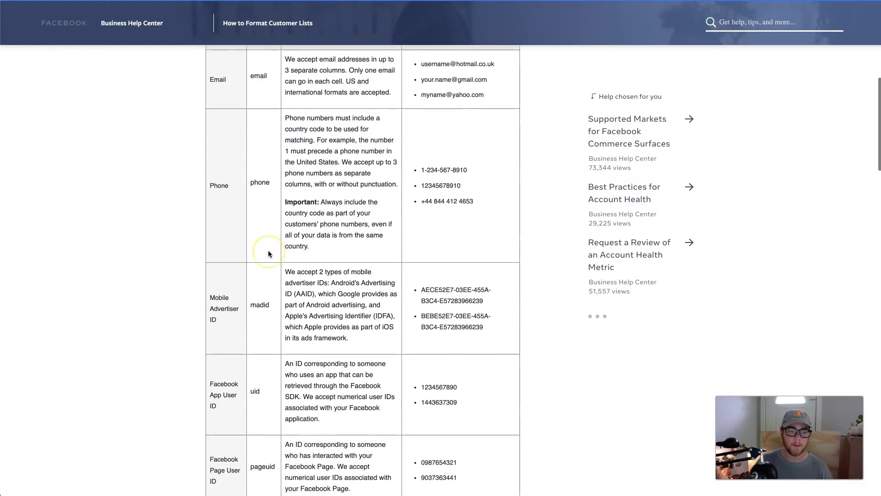
scroll(269, 253, down, 5)
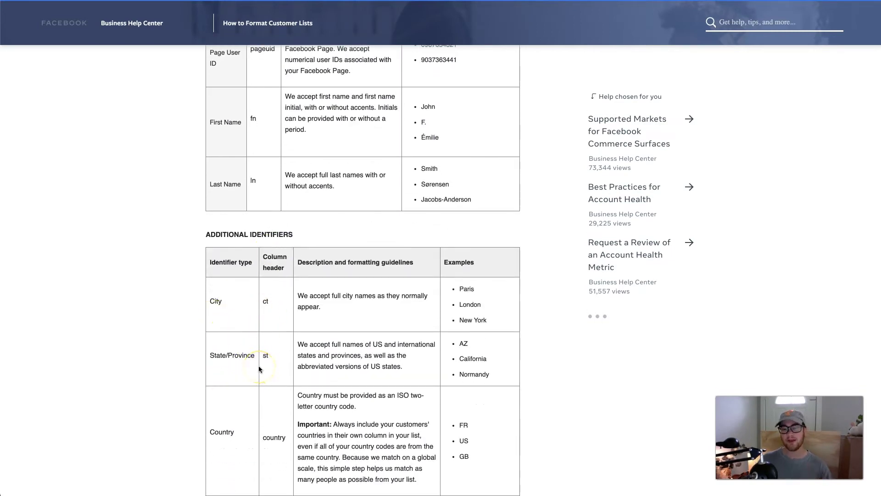
scroll(259, 369, up, 10)
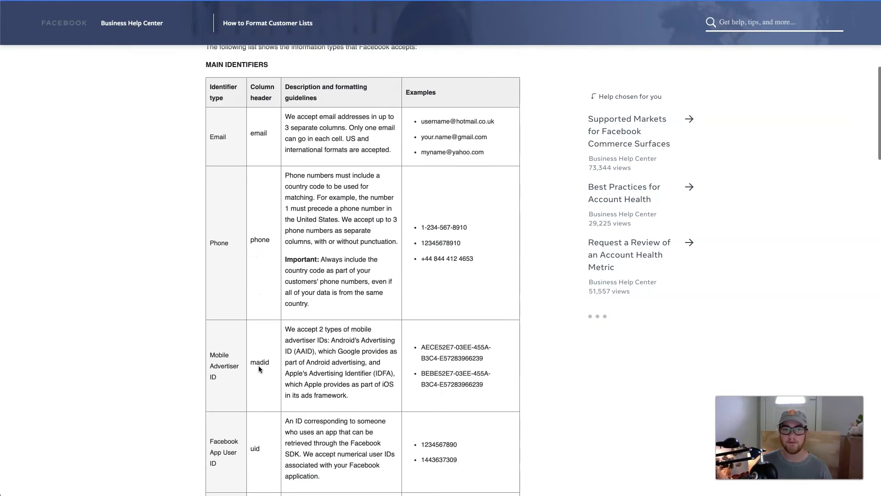
scroll(258, 366, up, 1)
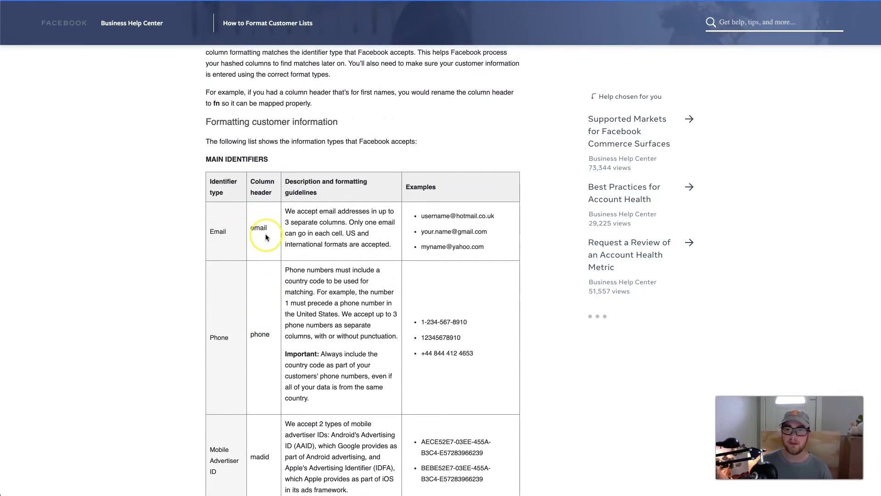
scroll(265, 235, up, 1)
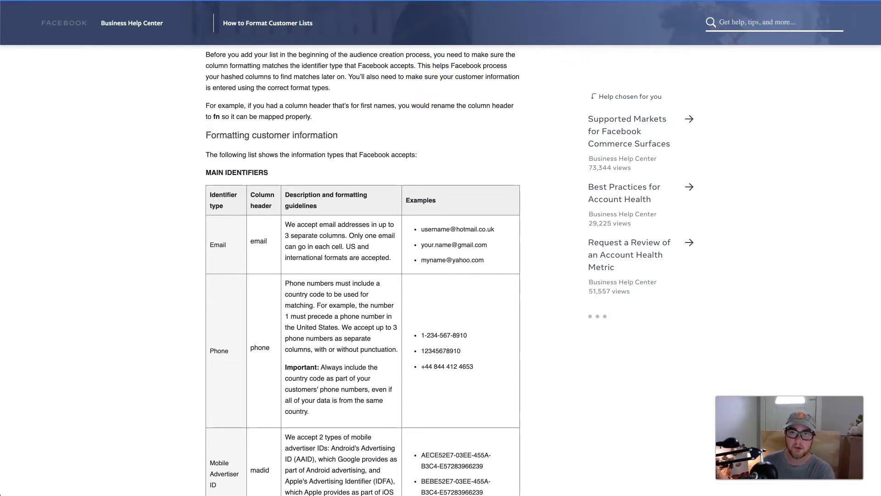
- Add a blank Sheet2 to the customer email spreadsheet
click(492, 20)
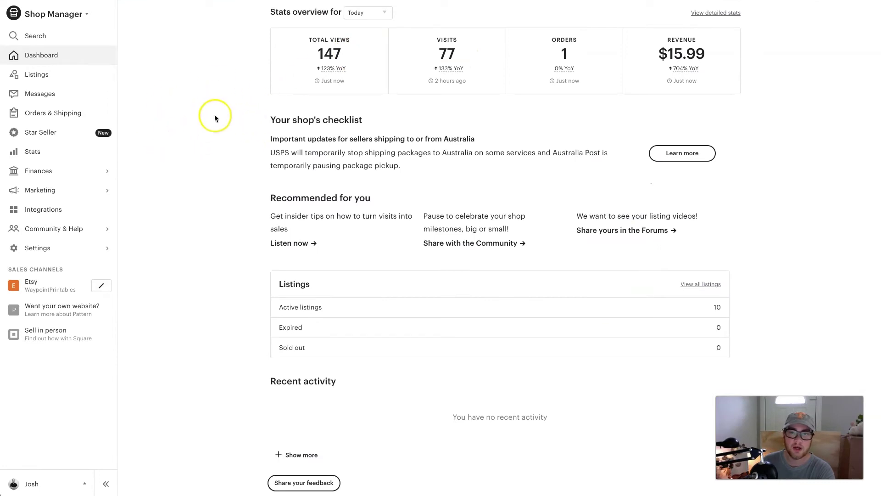
click(496, 1)
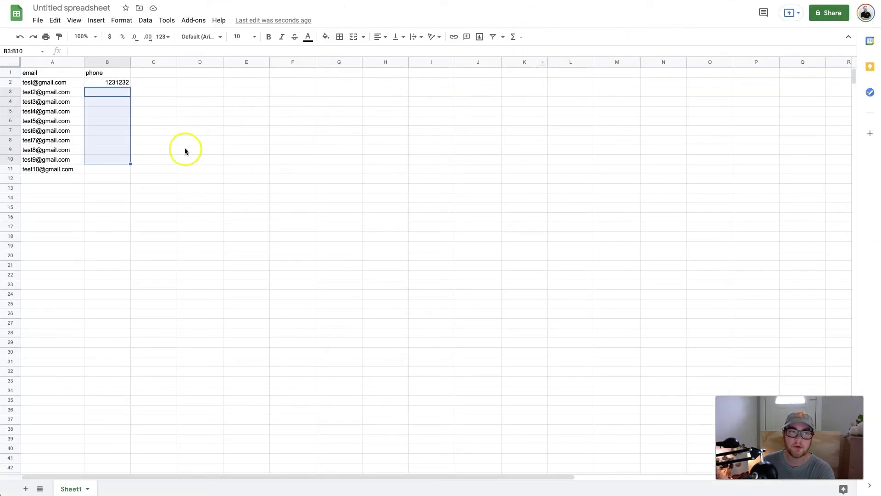
key(shift+F11)
click(505, 1)
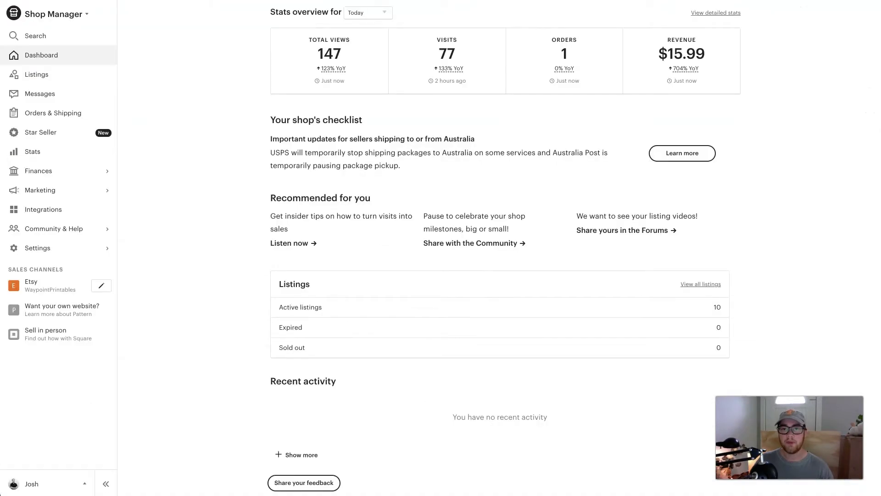
- Show the Etsy shop's 129 completed orders under Orders & Shipping
click(40, 114)
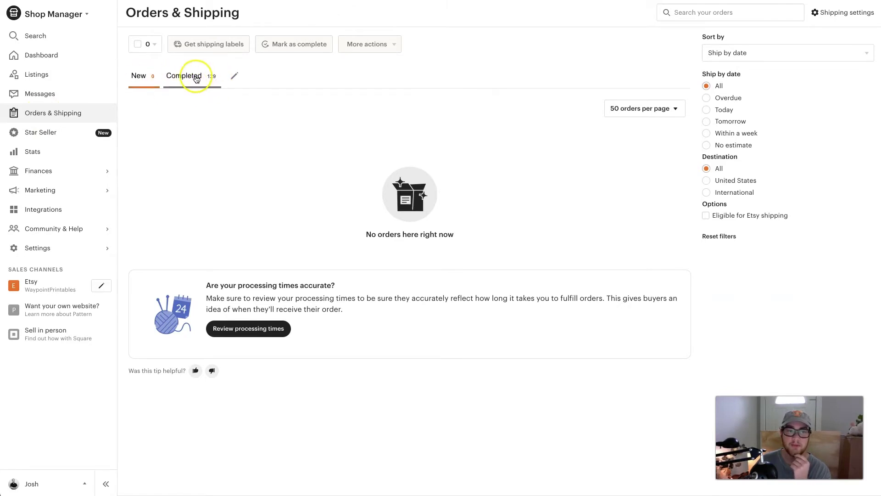
click(196, 78)
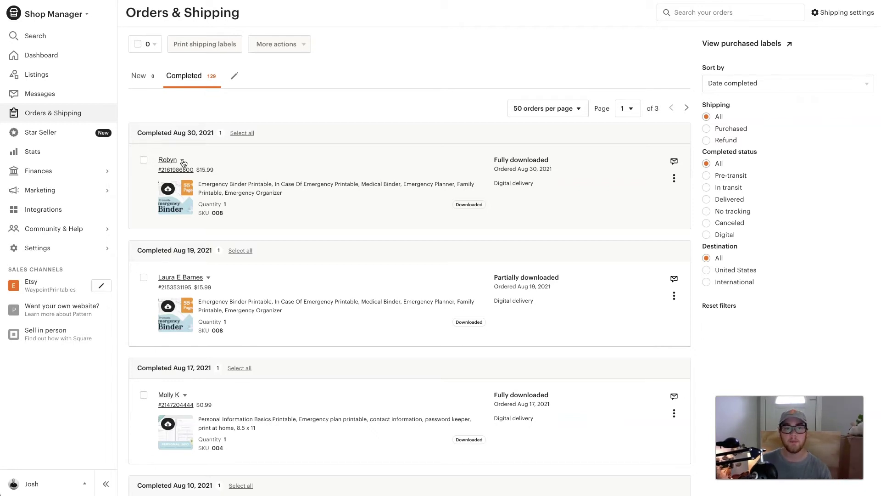
click(182, 161)
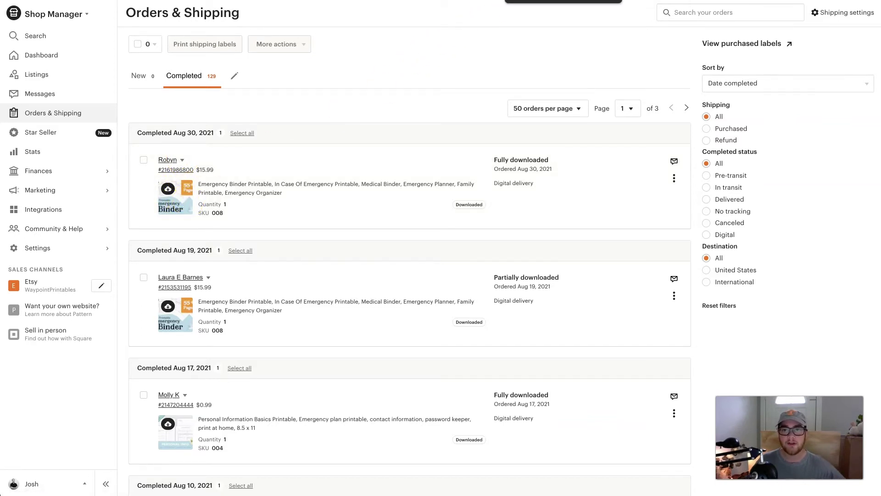
click(564, 0)
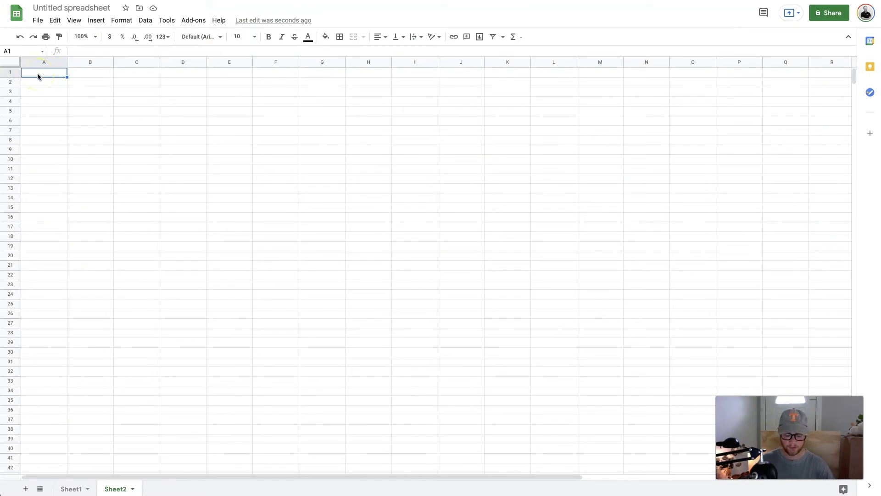
- On Sheet2, enter the header 'email' in A1 and a sample test address in A2
text(eam)
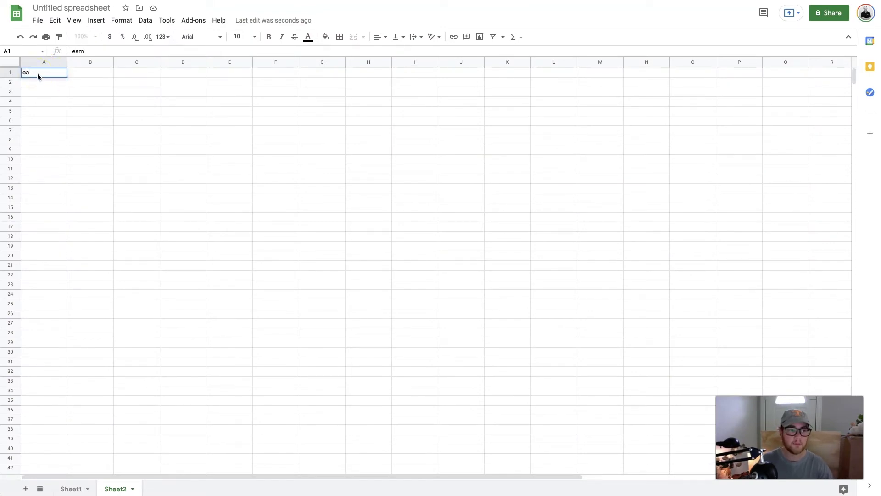
key(BackSpace)
key(BackSpace)
text(mail)
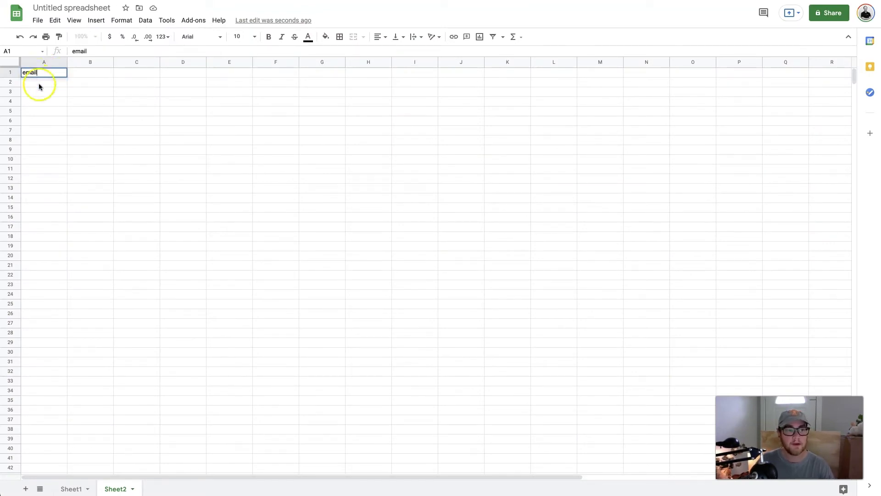
click(39, 85)
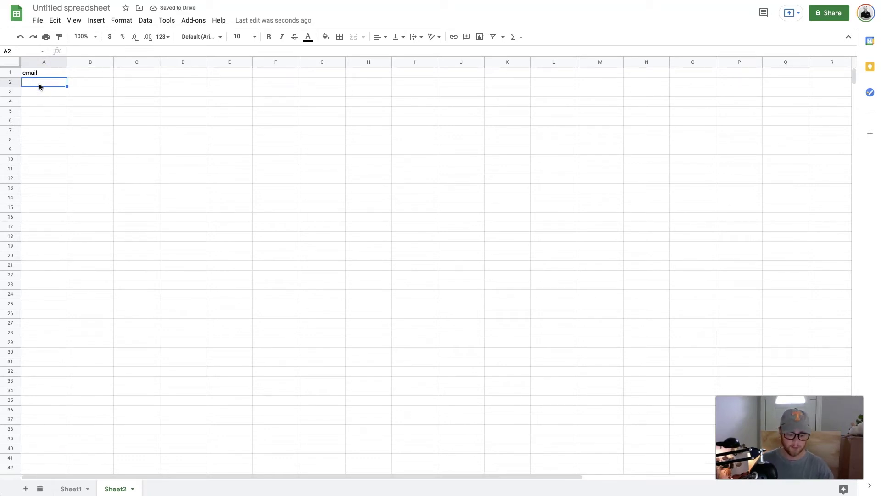
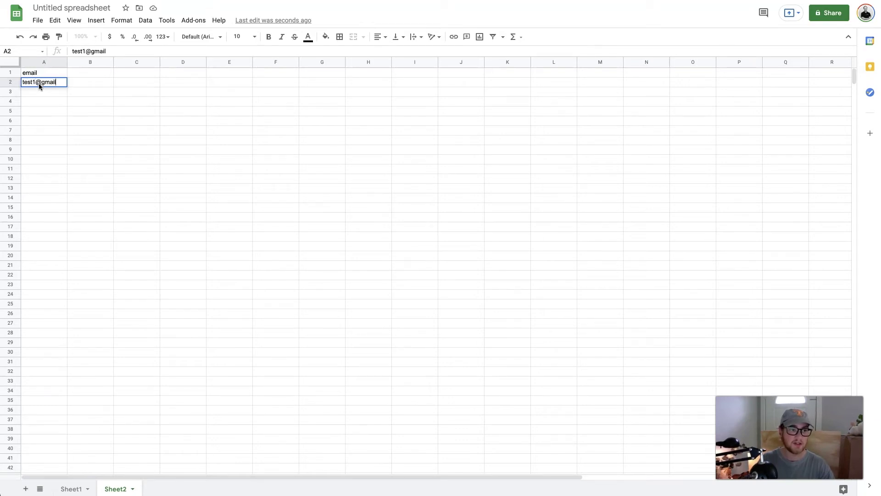
click(32, 84)
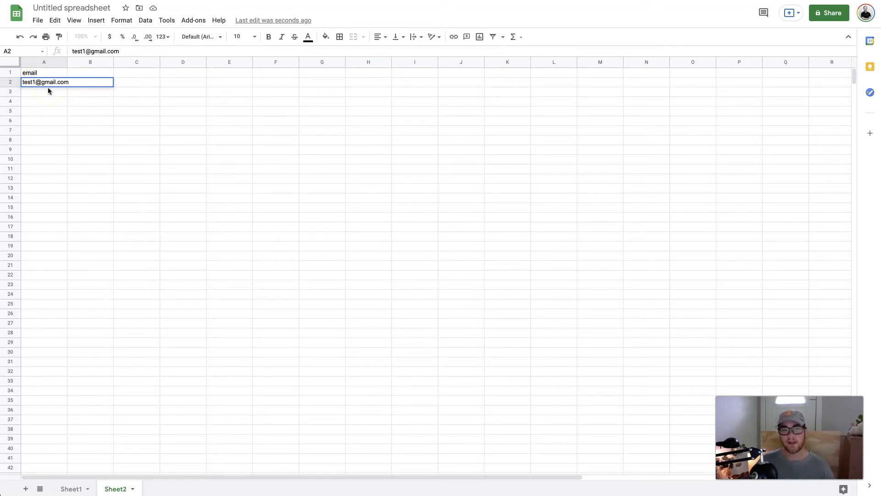
click(46, 85)
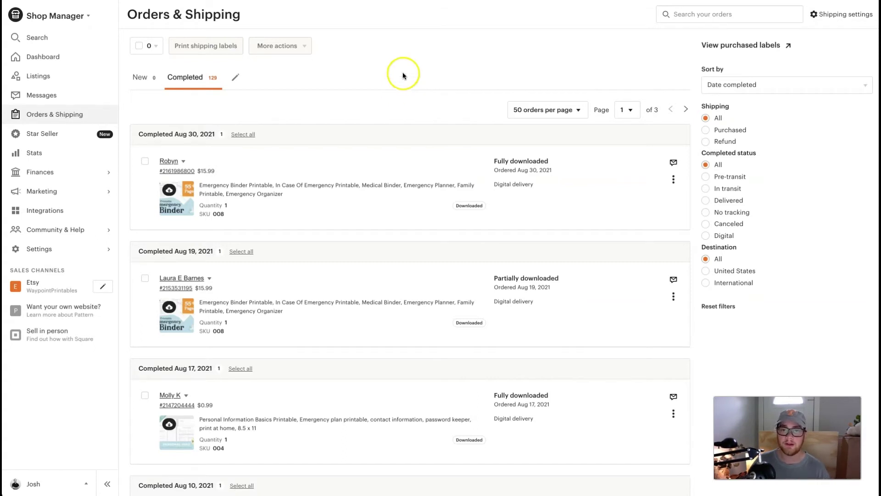
- Open the developer tools on the Etsy completed-orders page
right_click(414, 56)
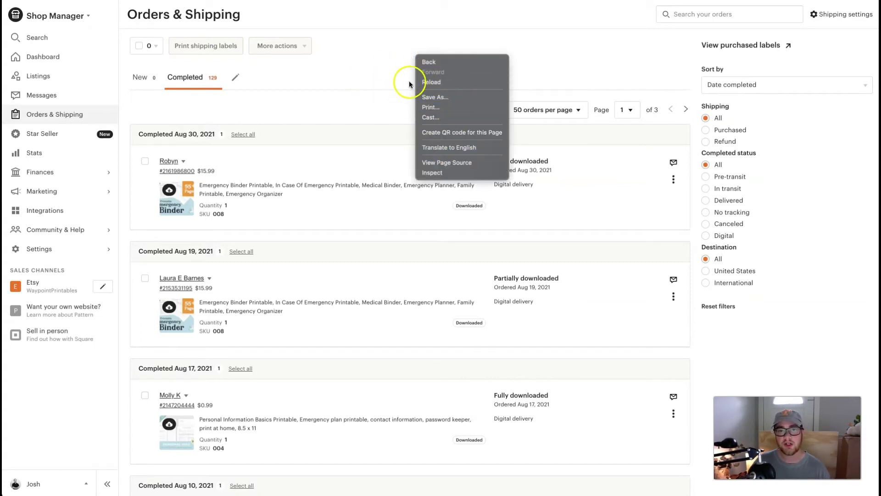
click(439, 173)
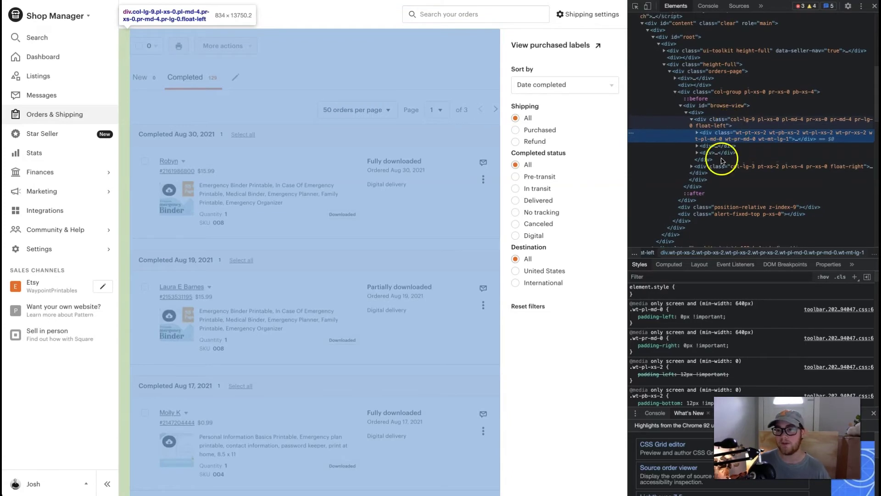
scroll(722, 161, down, 8)
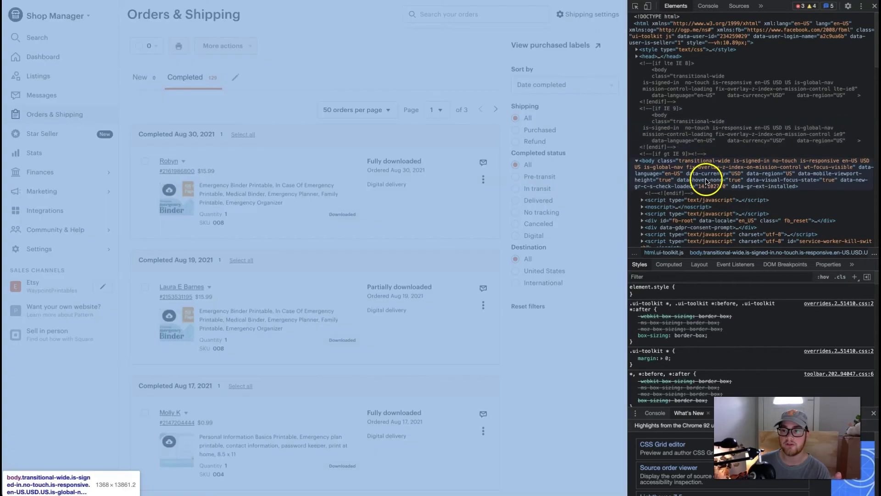
scroll(712, 138, down, 5)
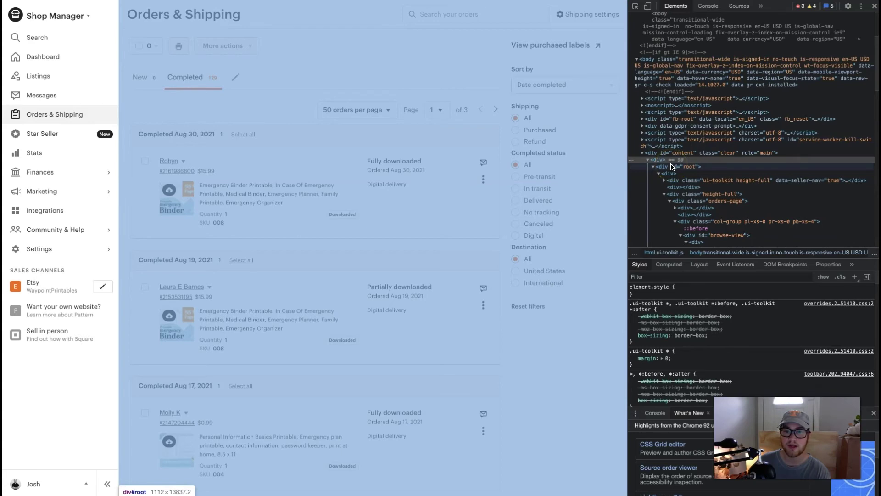
- Copy the root content element's outer HTML
click(661, 157)
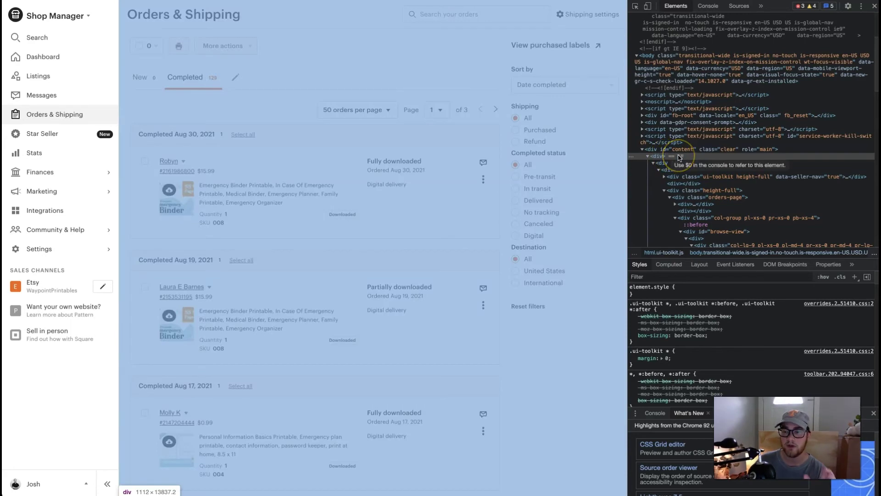
right_click(680, 157)
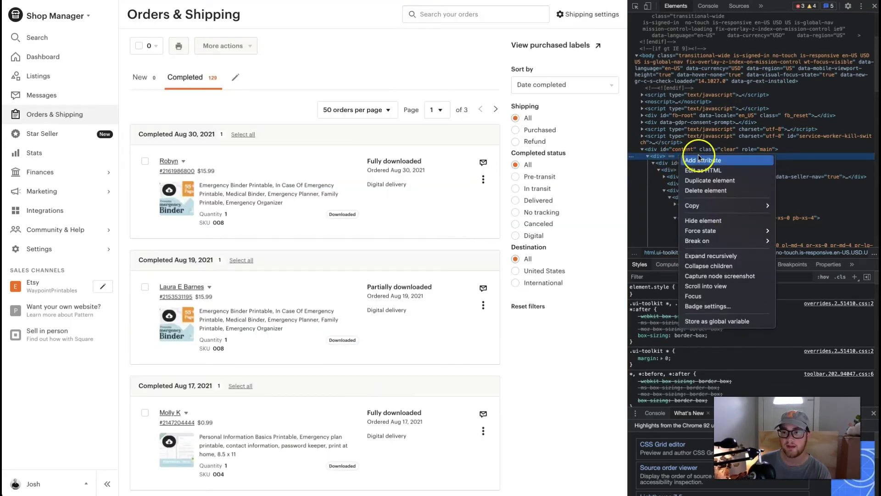
mouse_move(727, 206)
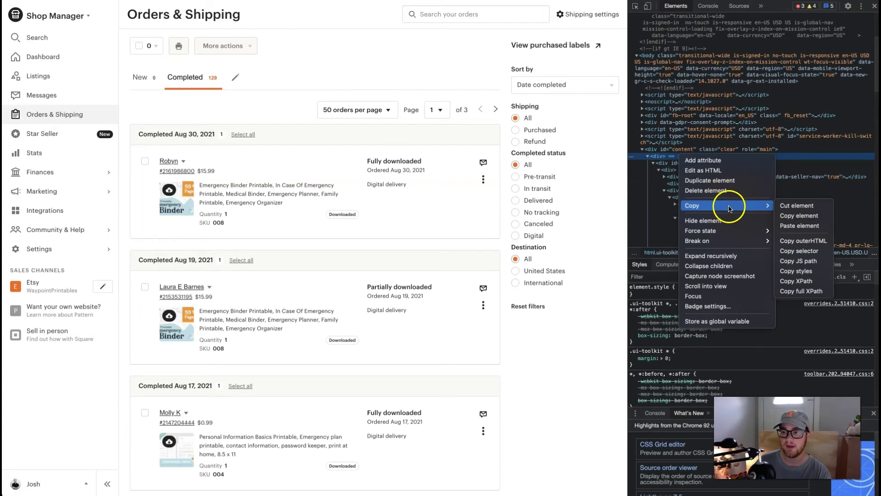
click(795, 241)
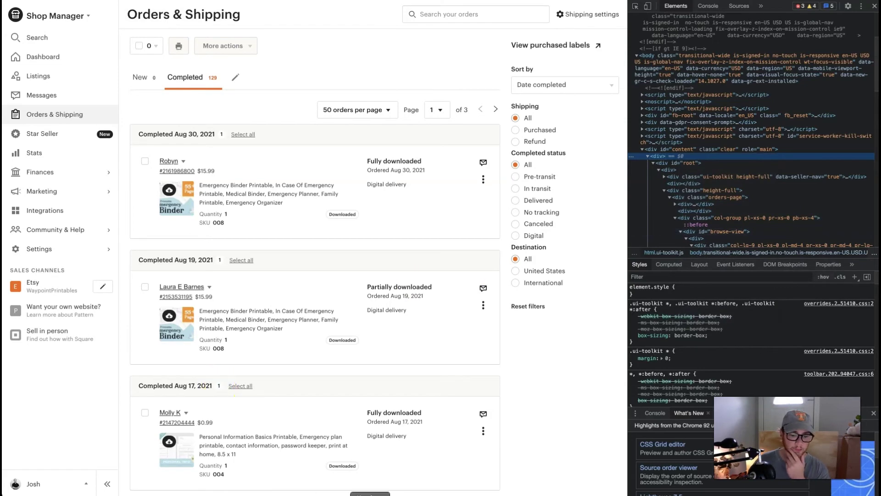
- Paste the copied orders-page HTML into a new note and scroll through it
click(118, 281)
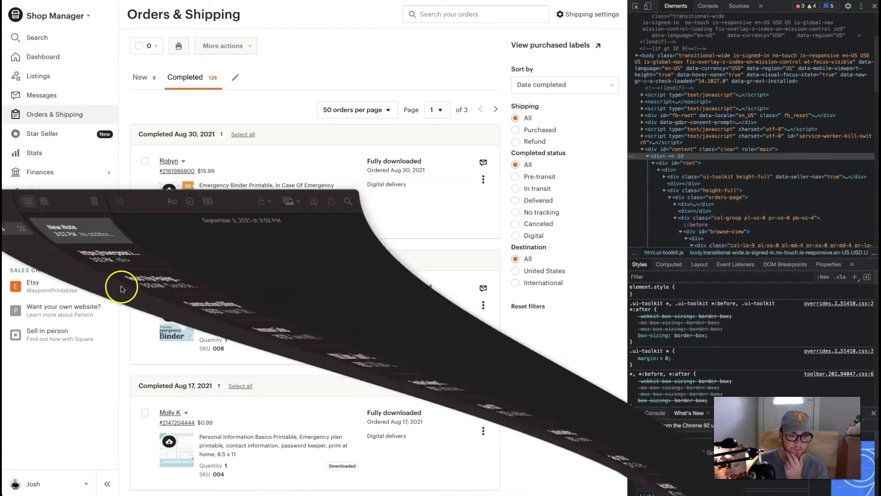
key(super+v)
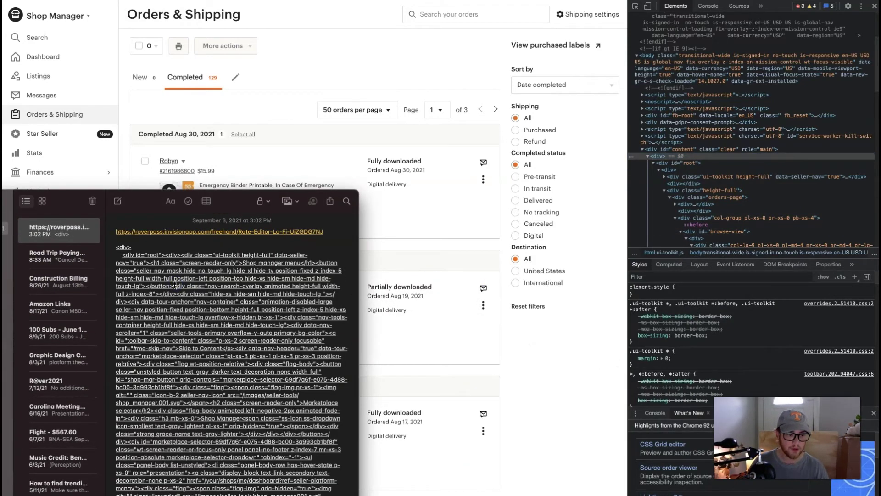
click(53, 230)
scroll(185, 296, down, 10)
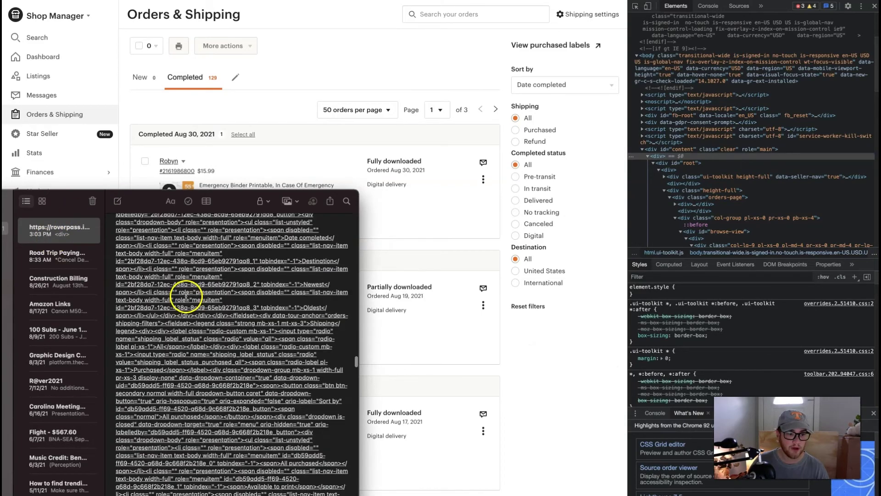
scroll(185, 296, down, 15)
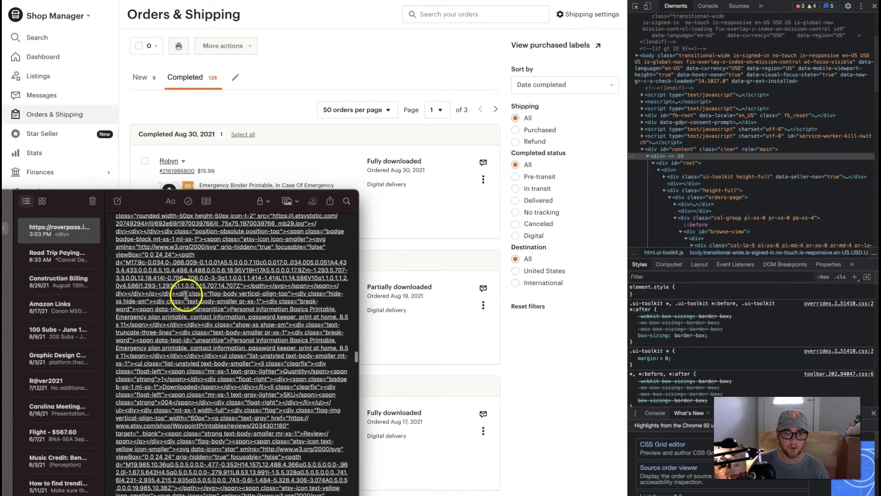
scroll(186, 295, down, 5)
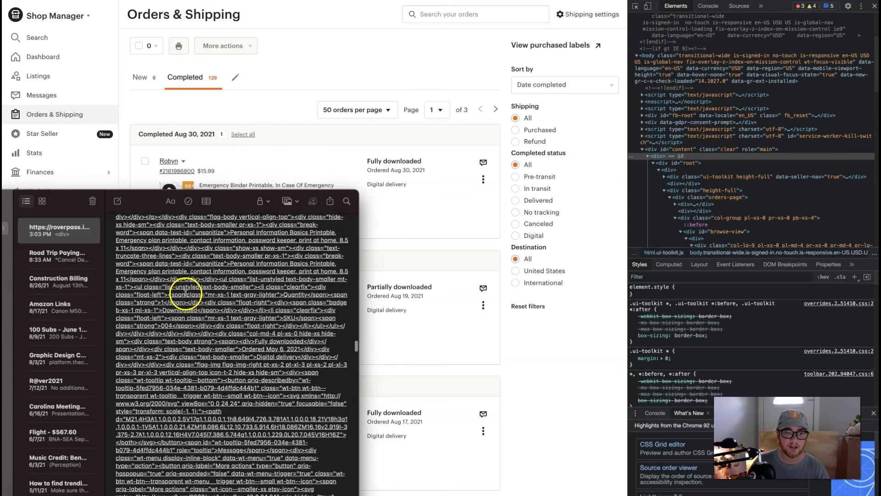
scroll(186, 293, down, 6)
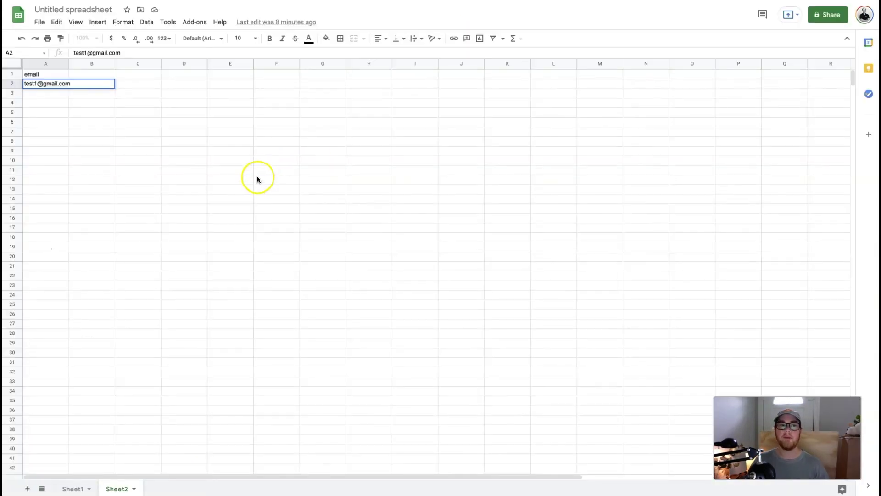
- Select the test emails on Sheet1 and download the current sheet as a CSV file
click(69, 484)
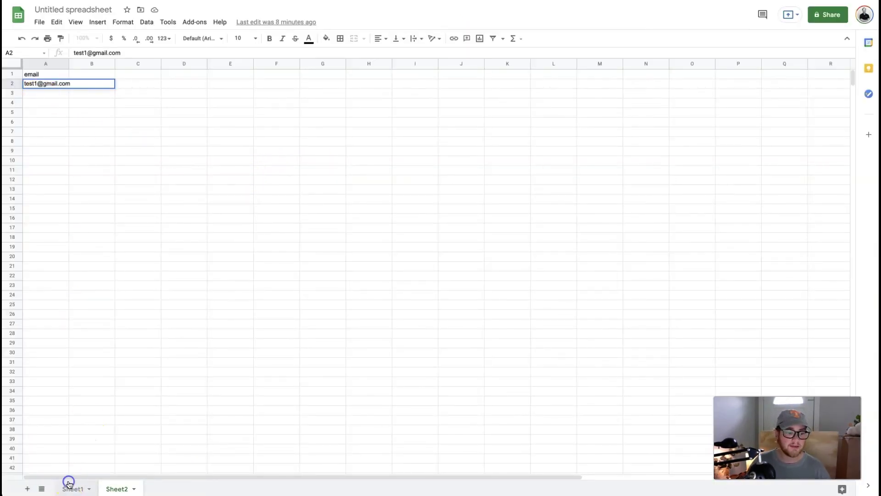
click(51, 83)
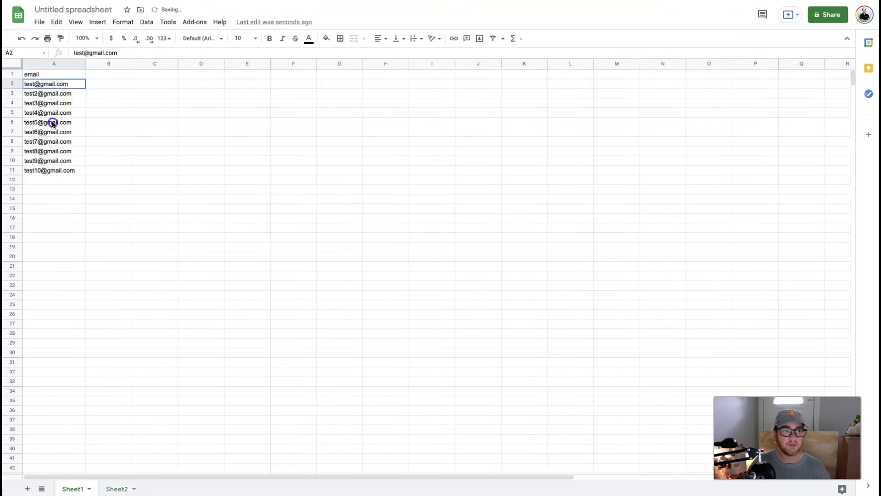
drag(52, 123, 47, 264)
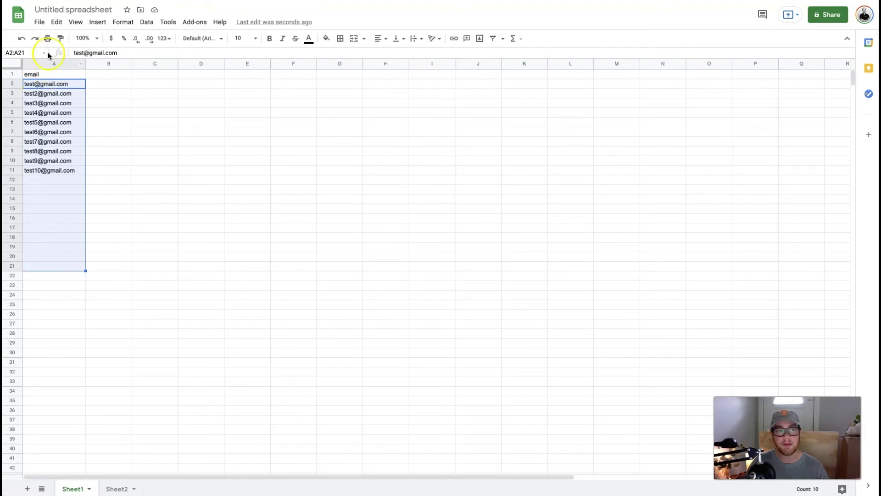
click(39, 22)
mouse_move(86, 143)
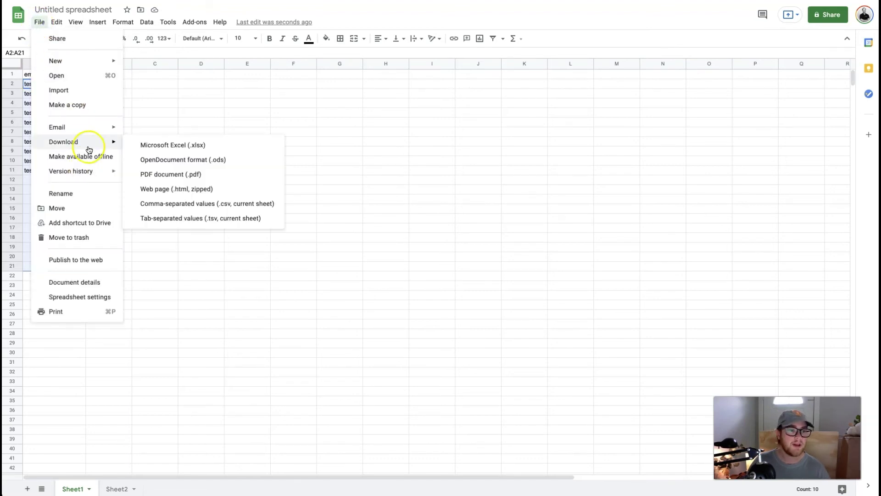
click(219, 204)
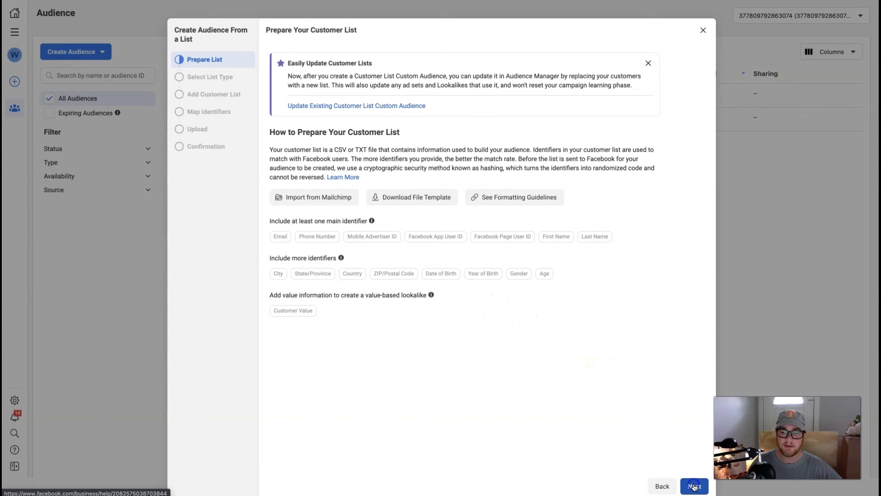
- Answer No to the customer value question and advance to the Add Customer List step
click(694, 485)
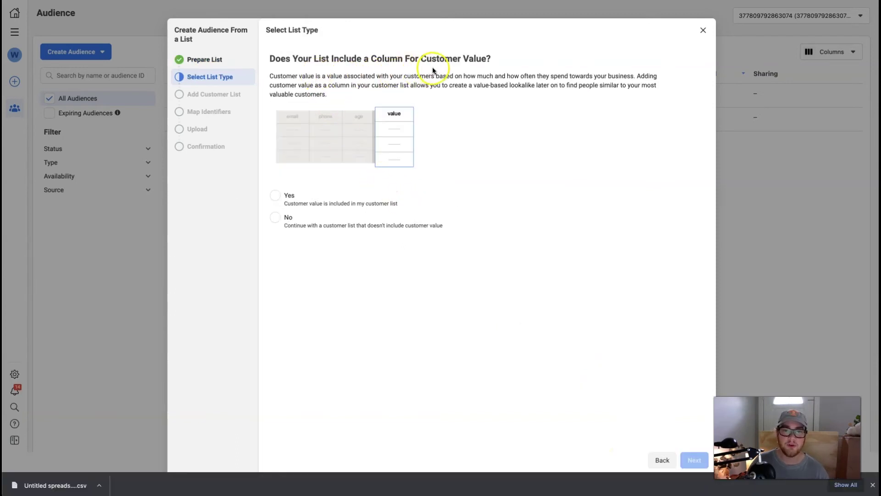
click(275, 217)
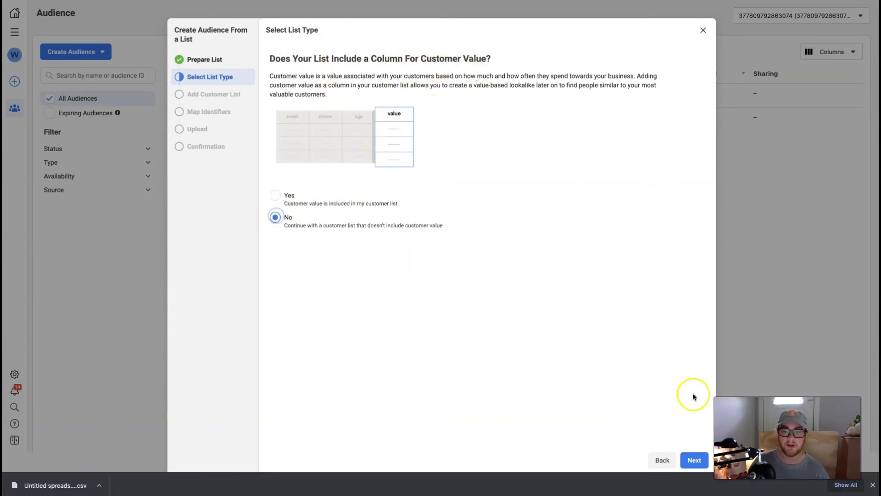
click(692, 469)
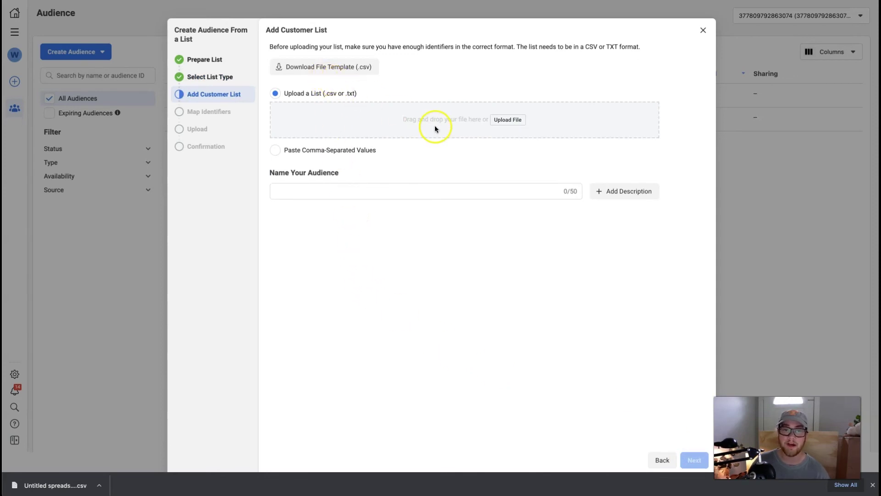
- Upload the Sheet1 CSV, name the audience 'Test- YouTube', and import the email list
click(515, 121)
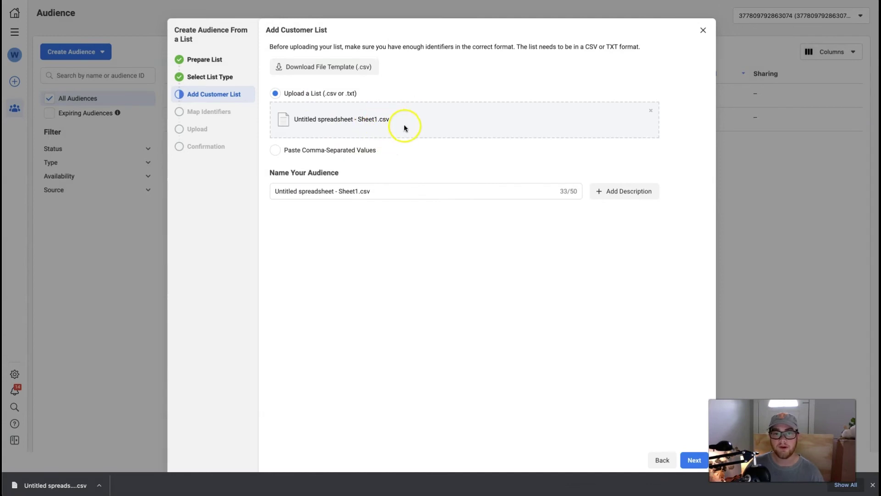
triple_click(339, 193)
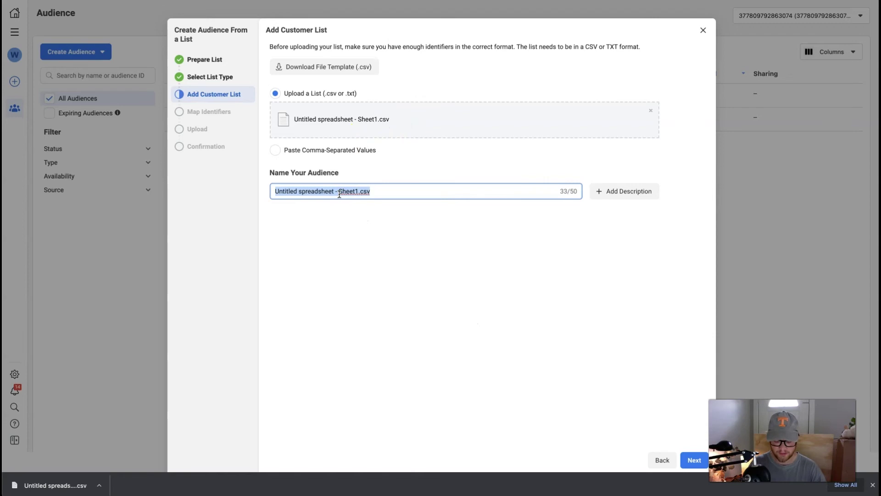
text(Test- YOU)
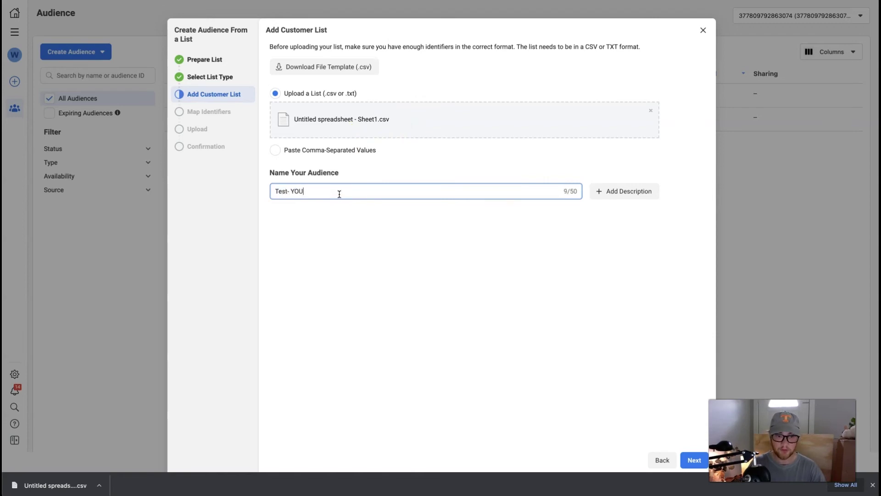
key(BackSpace)
key(BackSpace)
text(ouTube)
click(687, 457)
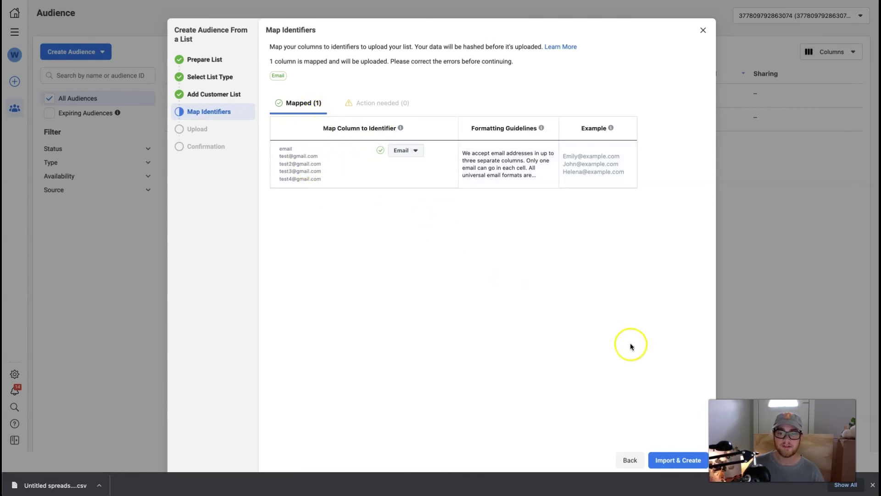
click(671, 460)
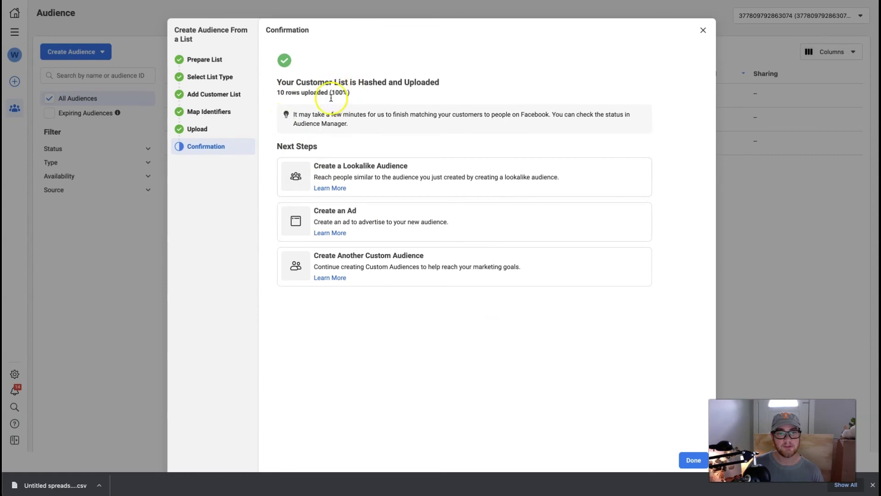
- Close the audience wizard once all 10 rows finish uploading
click(696, 460)
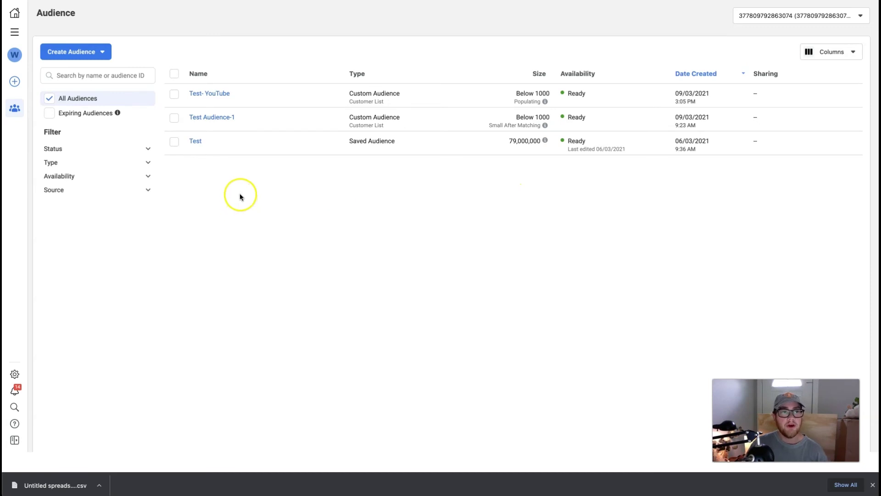
mouse_move(199, 96)
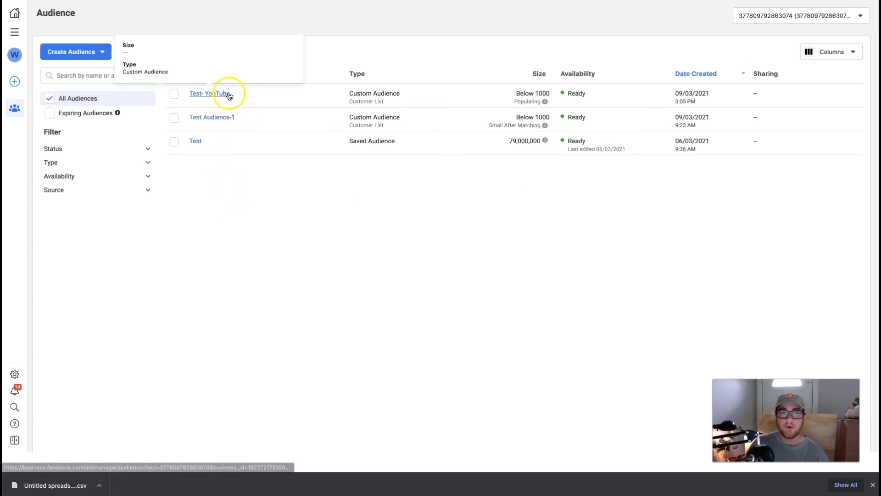